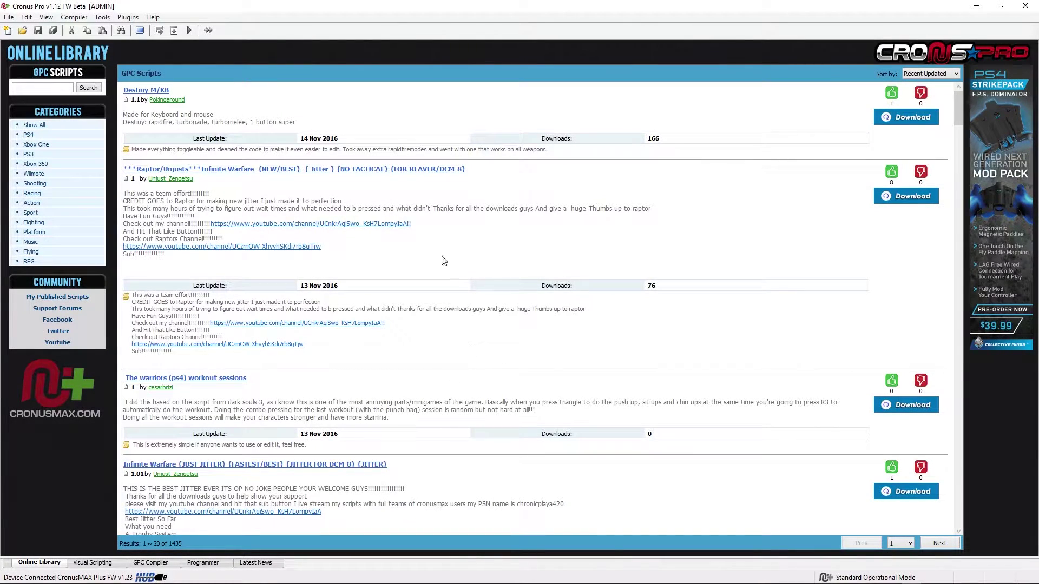
Open the X-AIM plugin and look through the available presets for a new controller layout.
{"action": "left_click", "coordinate": [124, 19]}
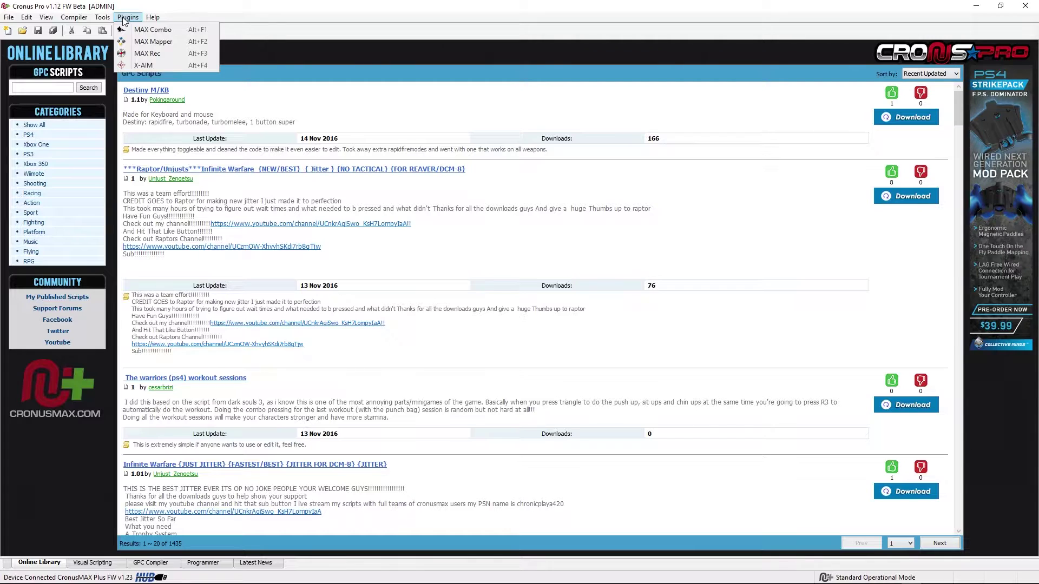
{"action": "left_click", "coordinate": [149, 61]}
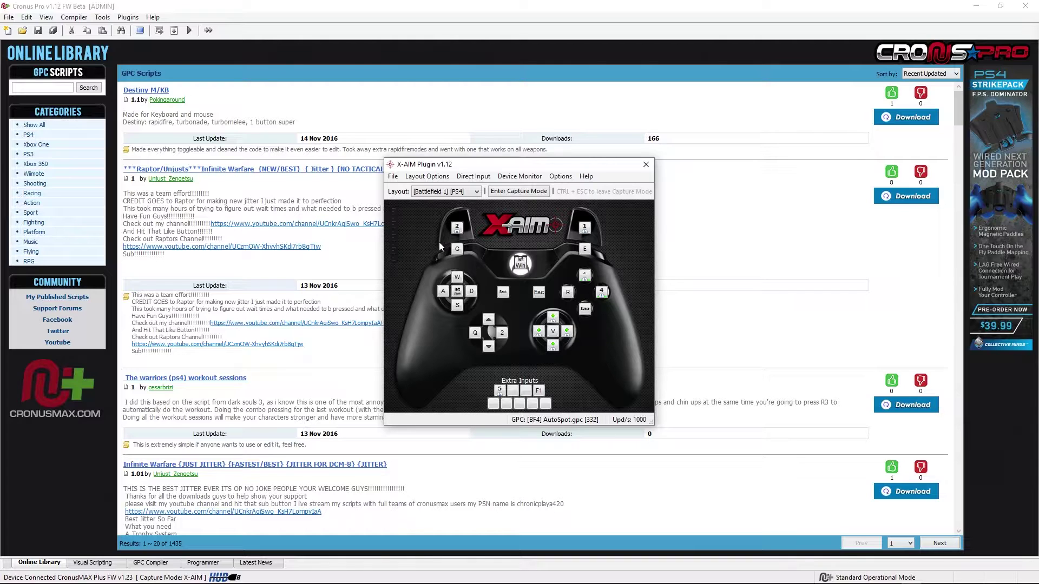
{"action": "left_click", "coordinate": [427, 176]}
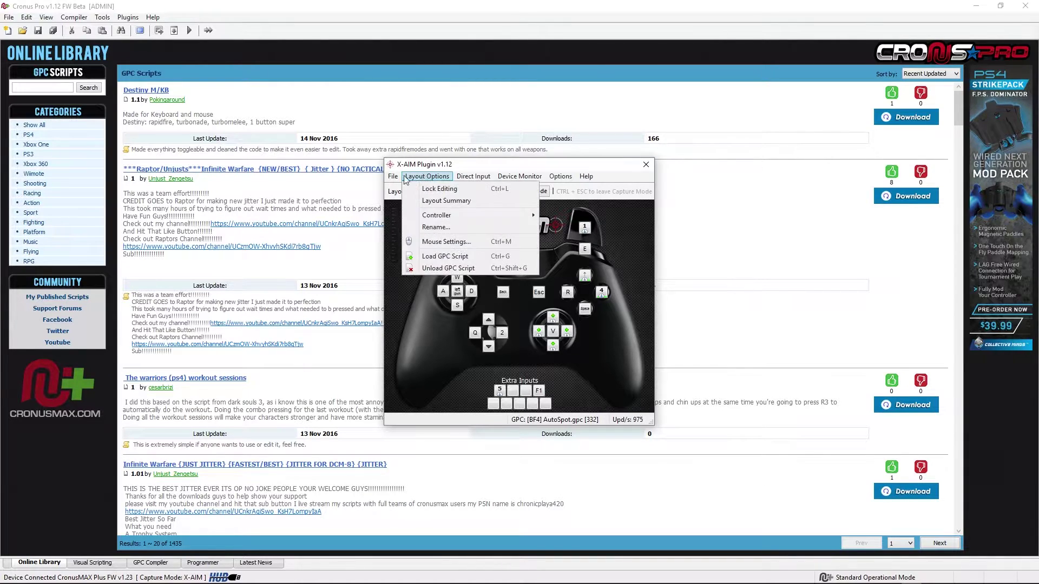
{"action": "mouse_move", "coordinate": [390, 180]}
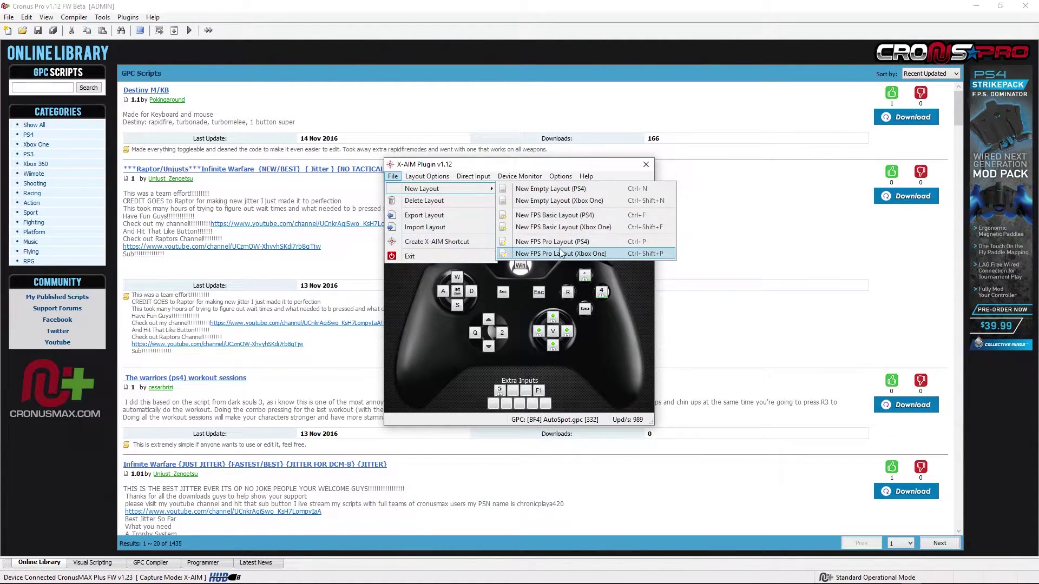
{"action": "left_click", "coordinate": [443, 359]}
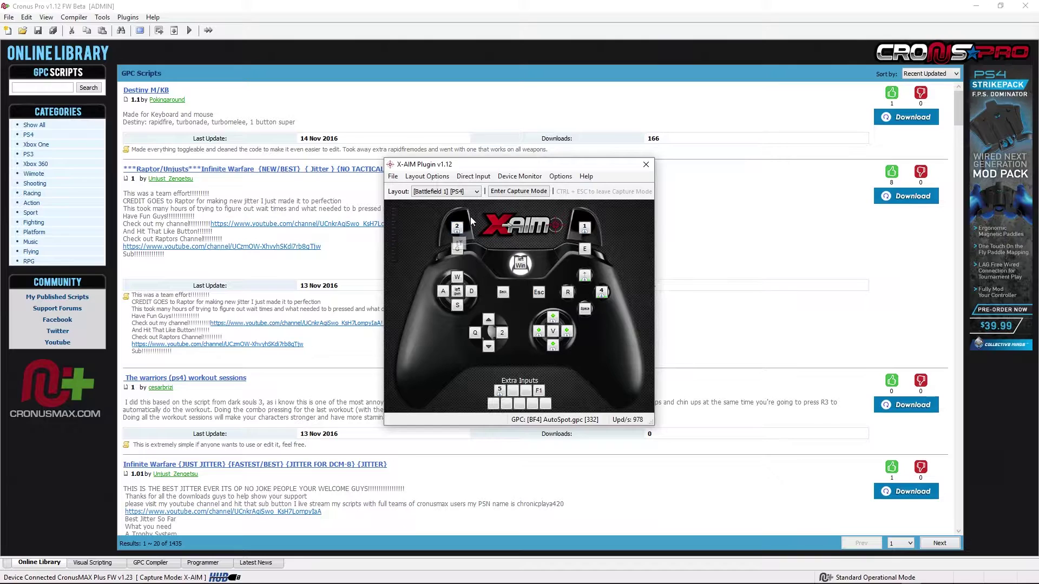
Open the mouse settings of the Battlefield 1 PS4 layout, check the Mouse DPI value and accept the settings.
{"action": "left_click", "coordinate": [429, 179]}
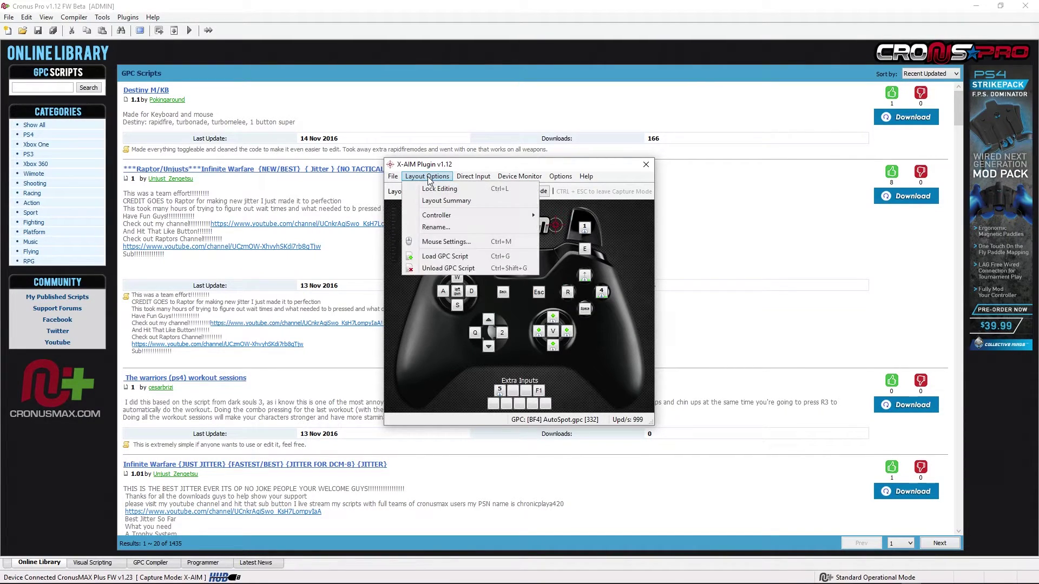
{"action": "left_click", "coordinate": [453, 244]}
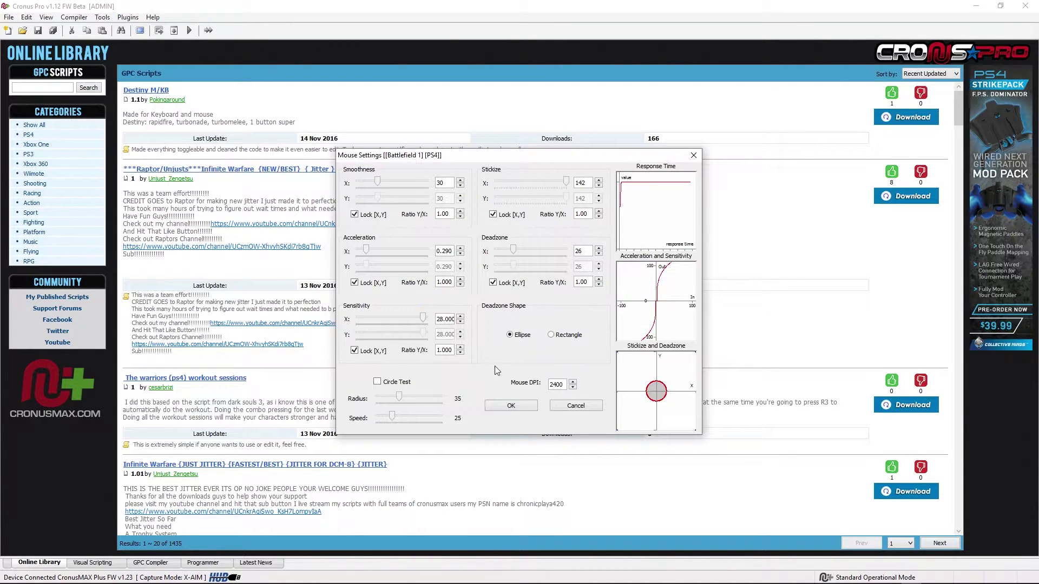
{"action": "left_click", "coordinate": [563, 385]}
{"action": "left_click_drag", "start_coordinate": [564, 385], "coordinate": [544, 386]}
{"action": "left_click", "coordinate": [572, 382]}
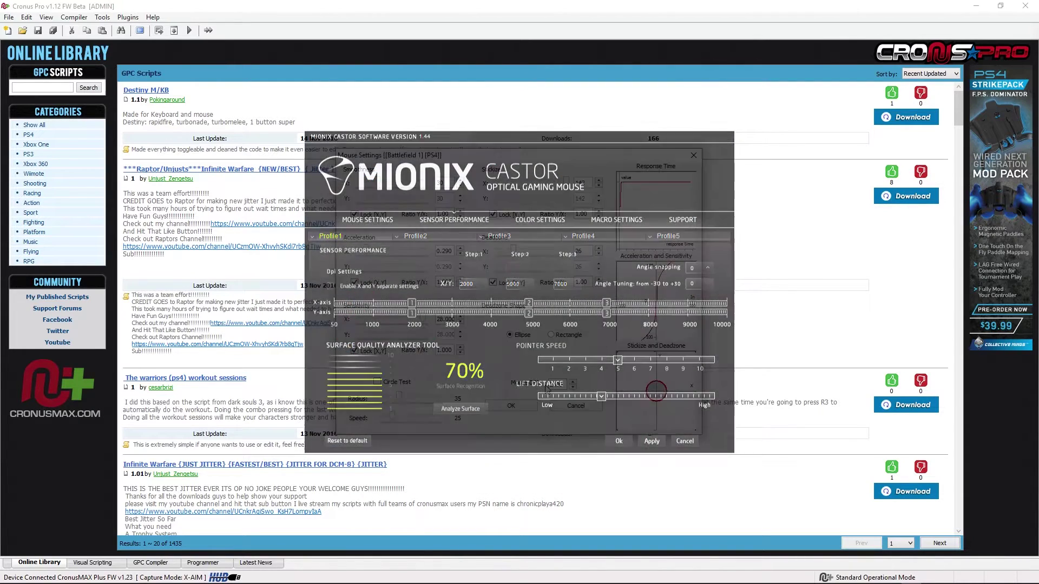
{"action": "double_click", "coordinate": [552, 384]}
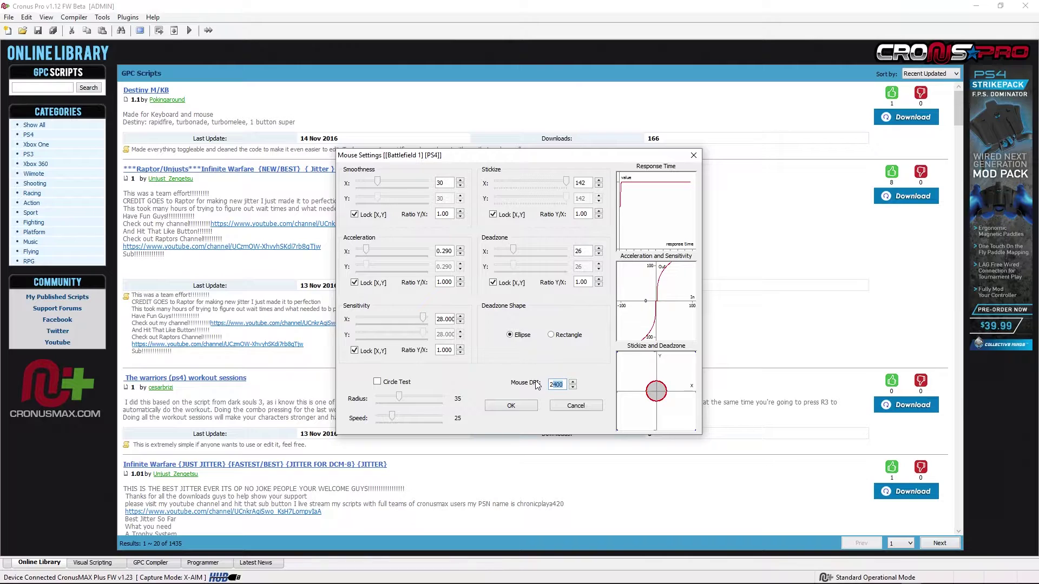
{"action": "double_click", "coordinate": [562, 383]}
{"action": "left_click", "coordinate": [565, 384]}
{"action": "left_click", "coordinate": [517, 408]}
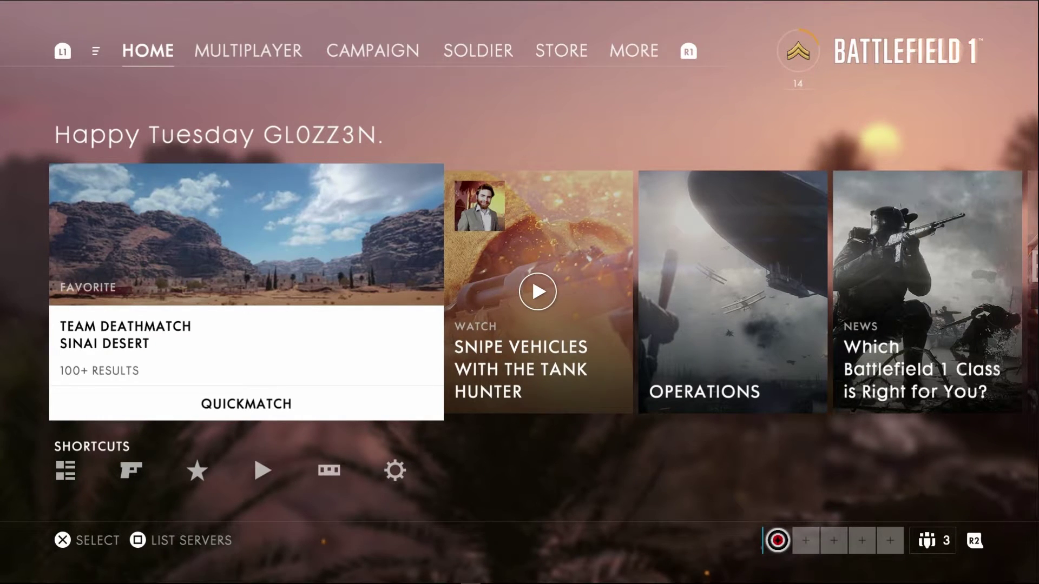
Switch to Battlefield 1 on the console and open the Controls settings in its options.
{"action": "key", "text": "e"}
{"action": "key", "text": "e"}
{"action": "key", "text": "e"}
{"action": "key", "text": "e"}
{"action": "key", "text": "e"}
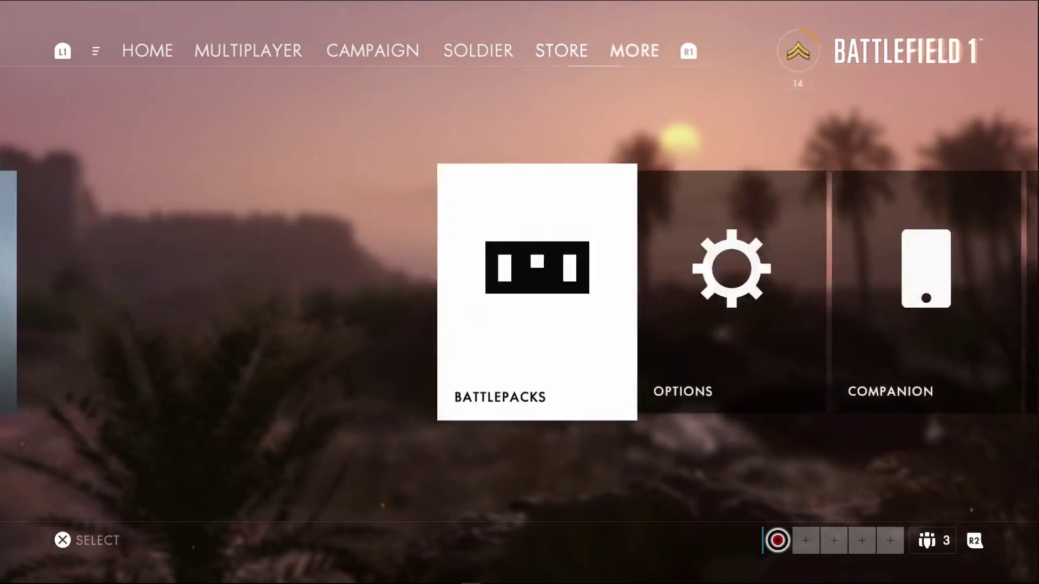
{"action": "key", "text": "Right"}
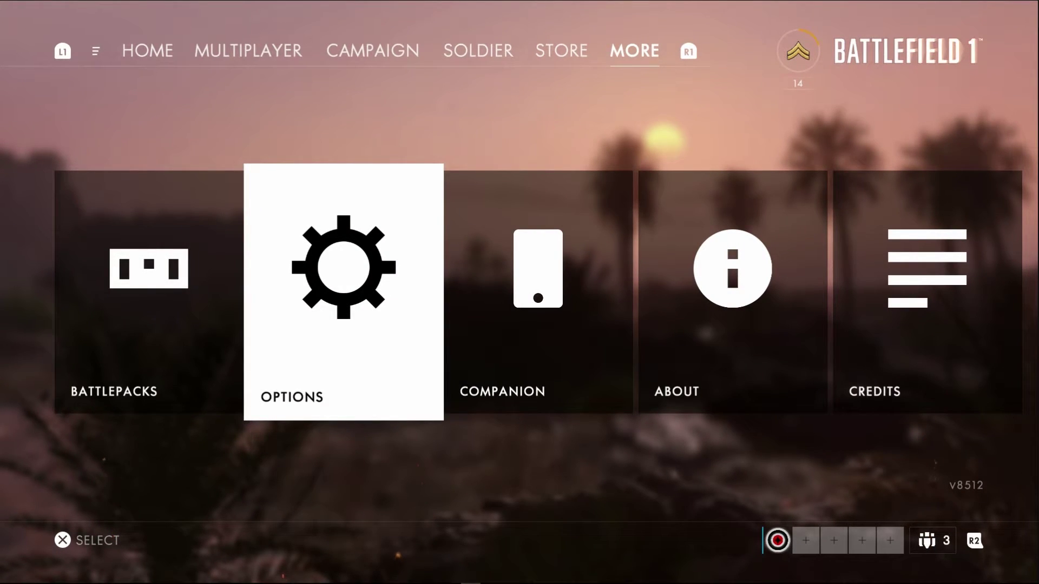
{"action": "key", "text": "Return"}
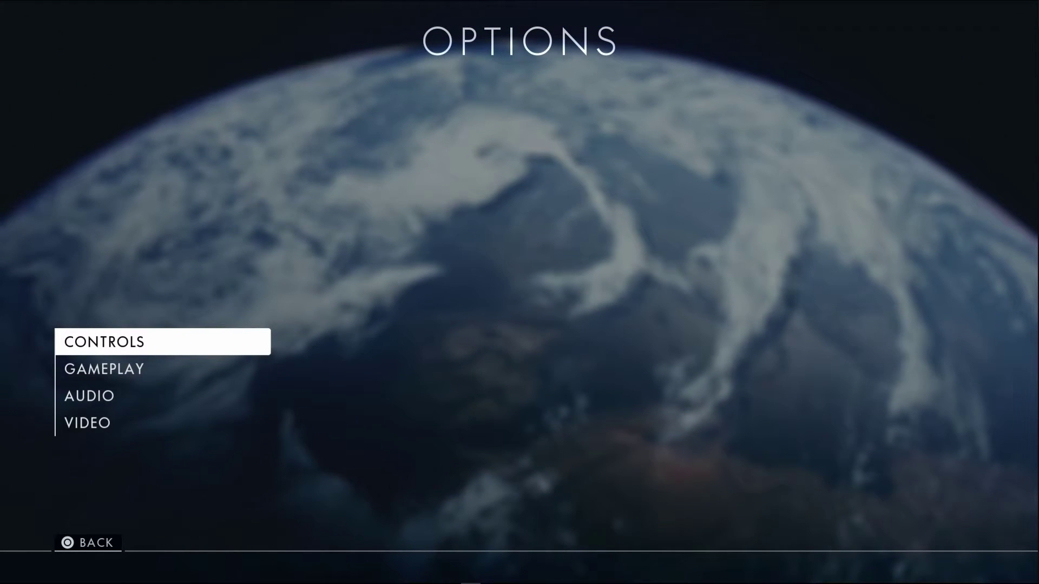
{"action": "key", "text": "Return"}
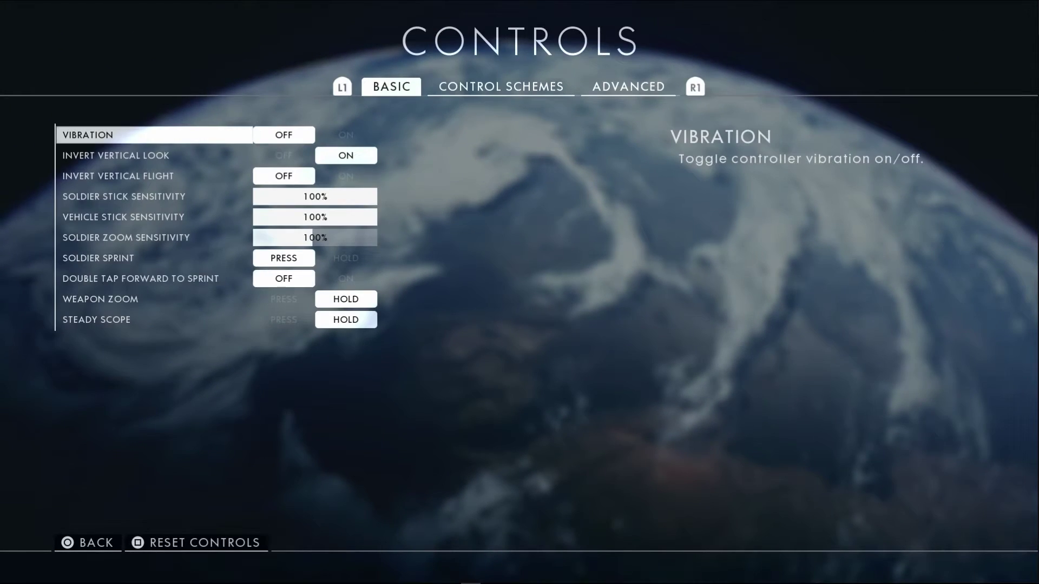
Review the basic control settings from Invert Vertical Look through the soldier and vehicle stick sensitivities to Soldier Zoom Sensitivity.
{"action": "key", "text": "Down"}
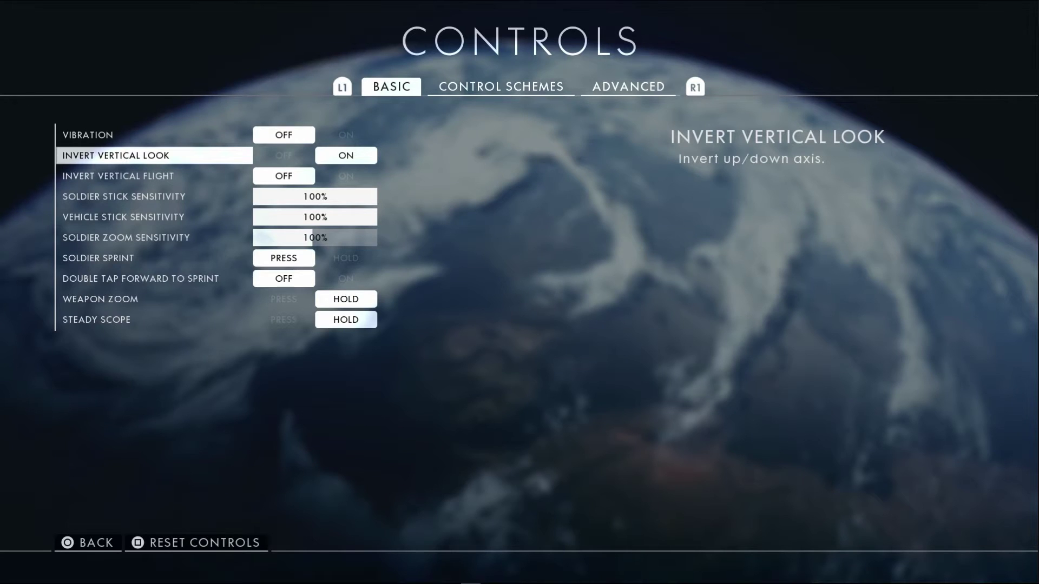
{"action": "key", "text": "Down"}
{"action": "key", "text": "Down"}
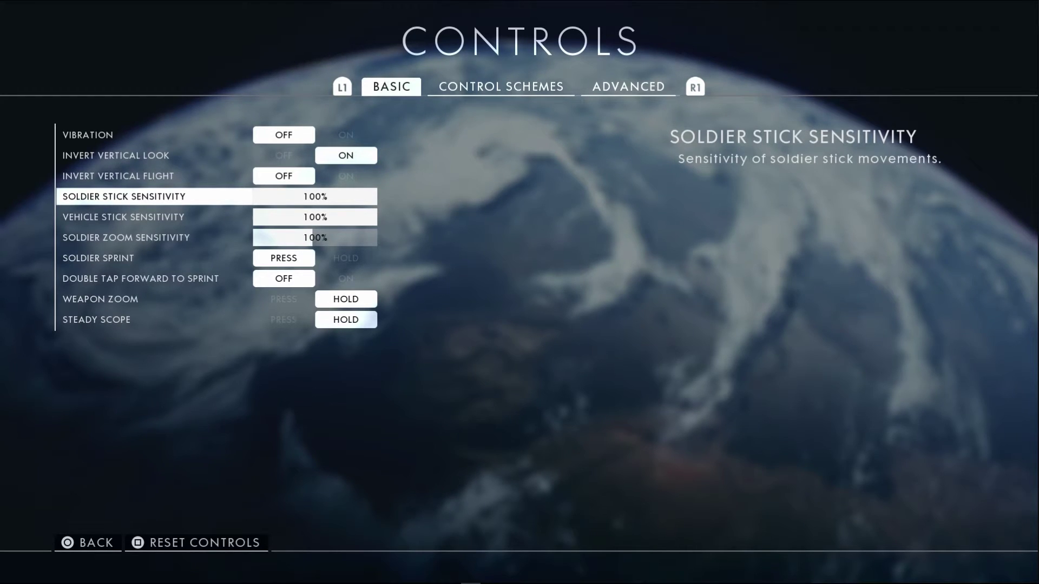
{"action": "key", "text": "Down"}
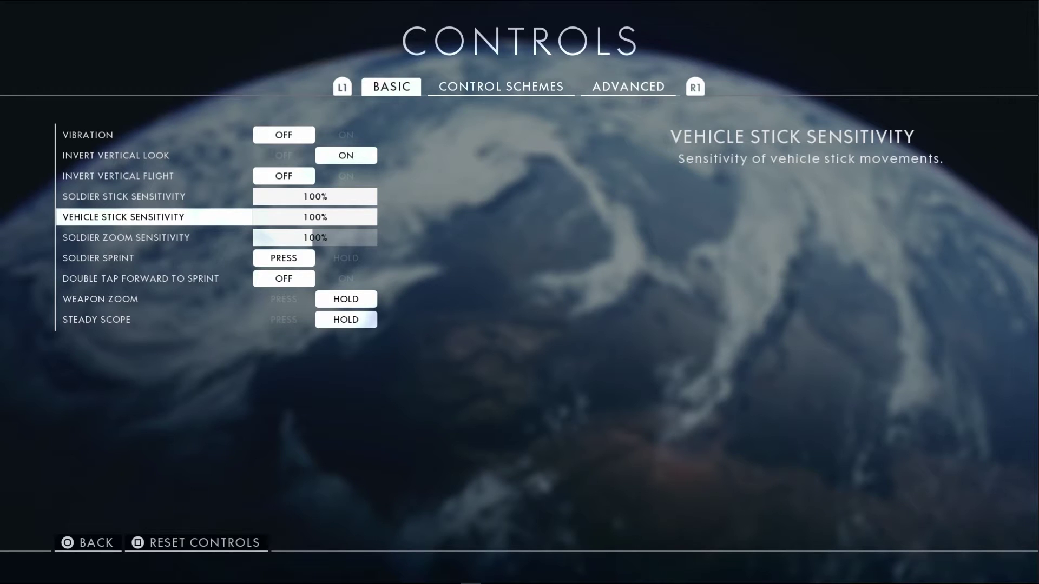
{"action": "key", "text": "Down"}
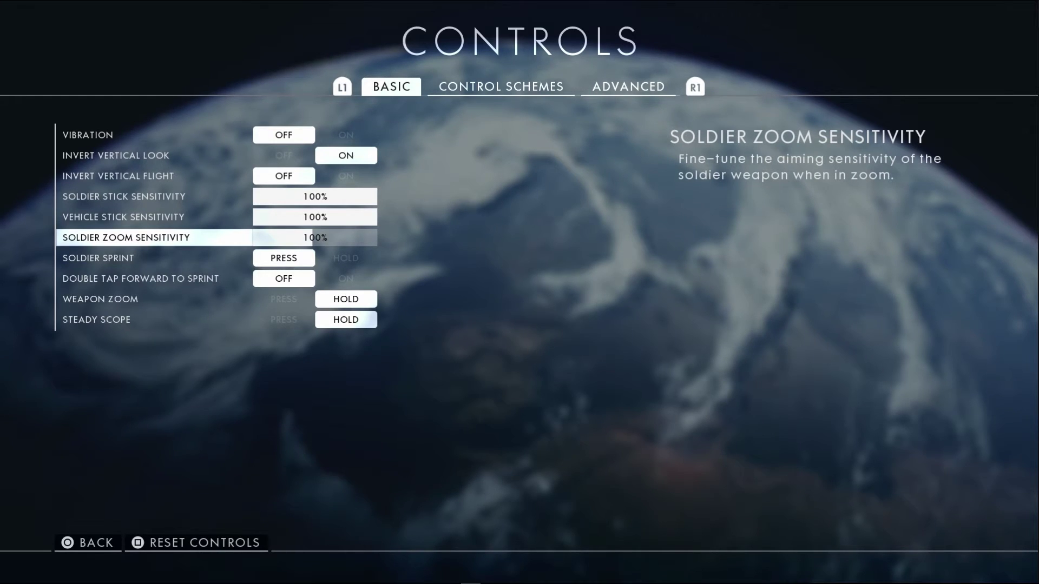
Examine the soldier zoom sensitivities for all magnifications from 1.00x to 10.00x in the advanced controls.
{"action": "key", "text": "e"}
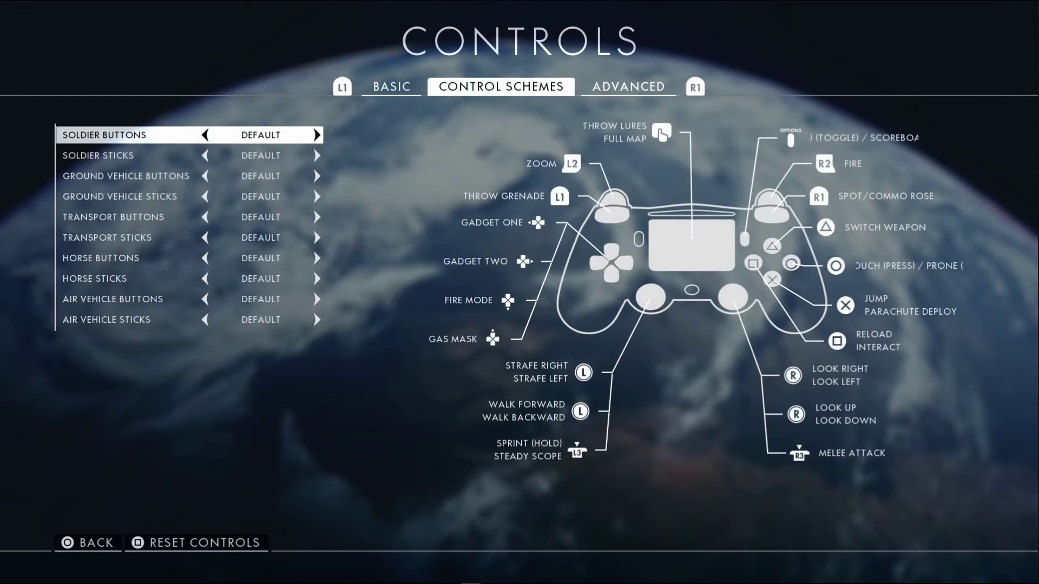
{"action": "key", "text": "e"}
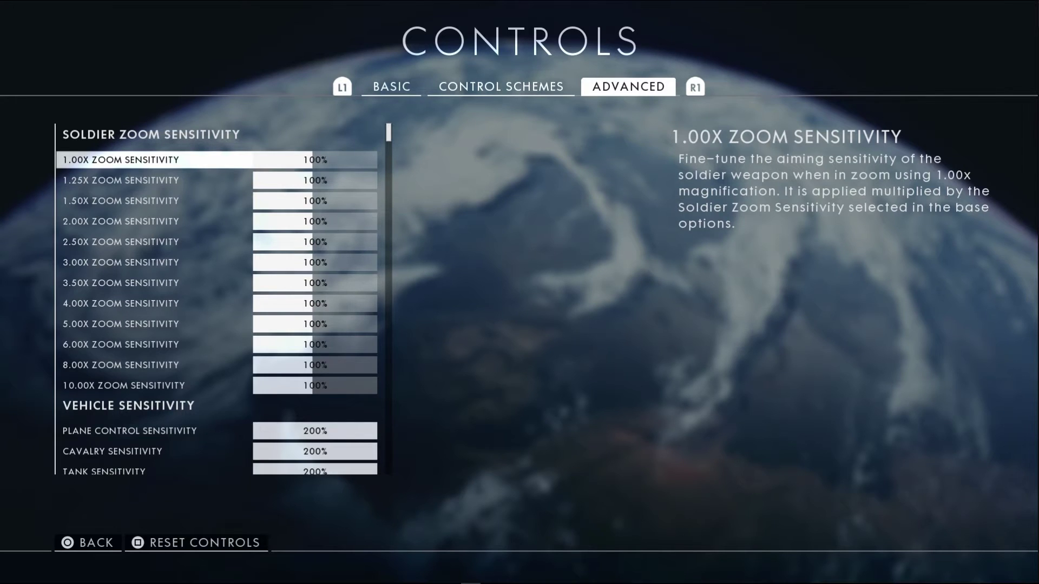
{"action": "key", "text": "Down"}
{"action": "key", "text": "Down"}
{"action": "key", "text": "Down"}
{"action": "key", "text": "Down"}
{"action": "key", "text": "Down"}
{"action": "key", "text": "Down"}
{"action": "key", "text": "Down"}
{"action": "key", "text": "Down"}
{"action": "key", "text": "Down"}
{"action": "key", "text": "Down"}
{"action": "key", "text": "Down"}
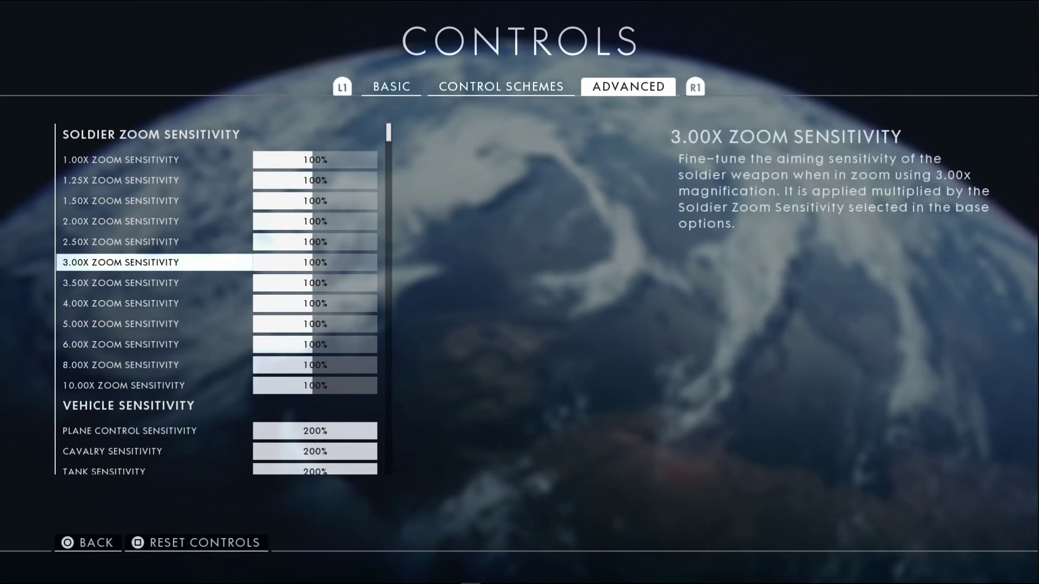
{"action": "key", "text": "Down"}
{"action": "key", "text": "Down"}
{"action": "key", "text": "Down"}
{"action": "key", "text": "Down"}
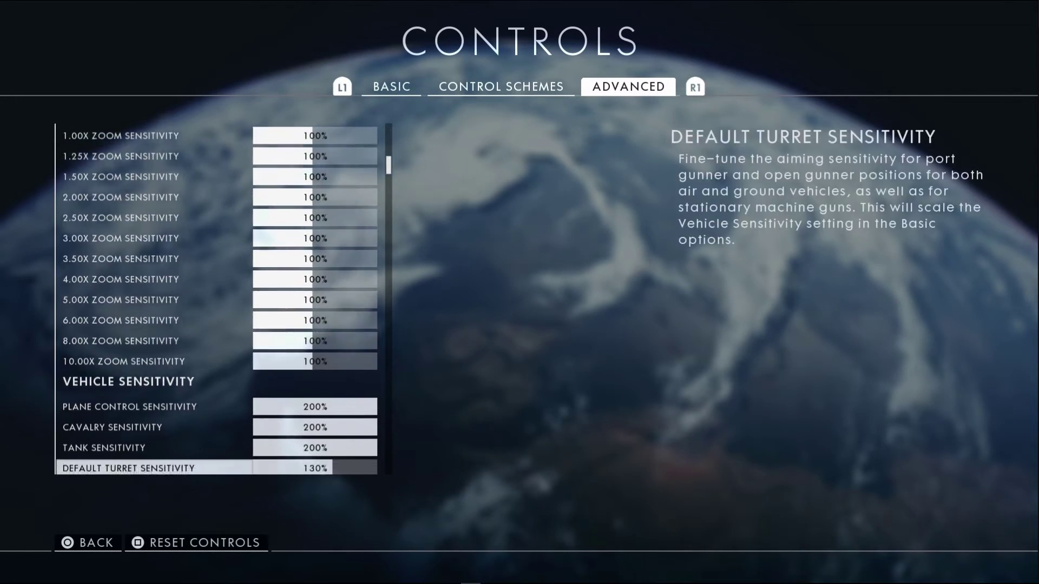
Review the advanced vehicle sensitivity settings for plane control, cavalry, tank and default turret.
{"action": "key", "text": "Up"}
{"action": "key", "text": "Up"}
{"action": "key", "text": "Up"}
{"action": "key", "text": "Down"}
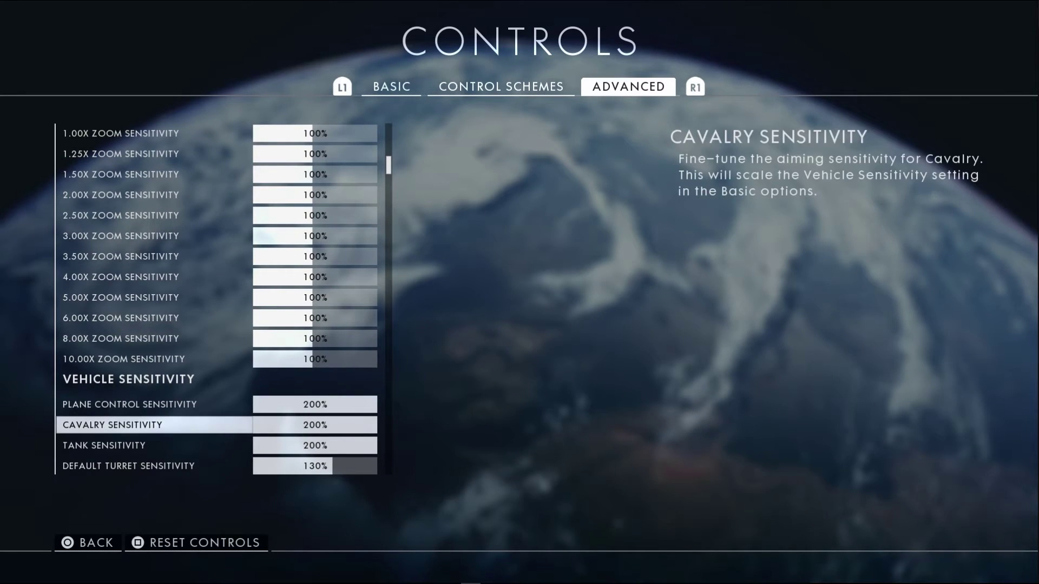
{"action": "key", "text": "Down"}
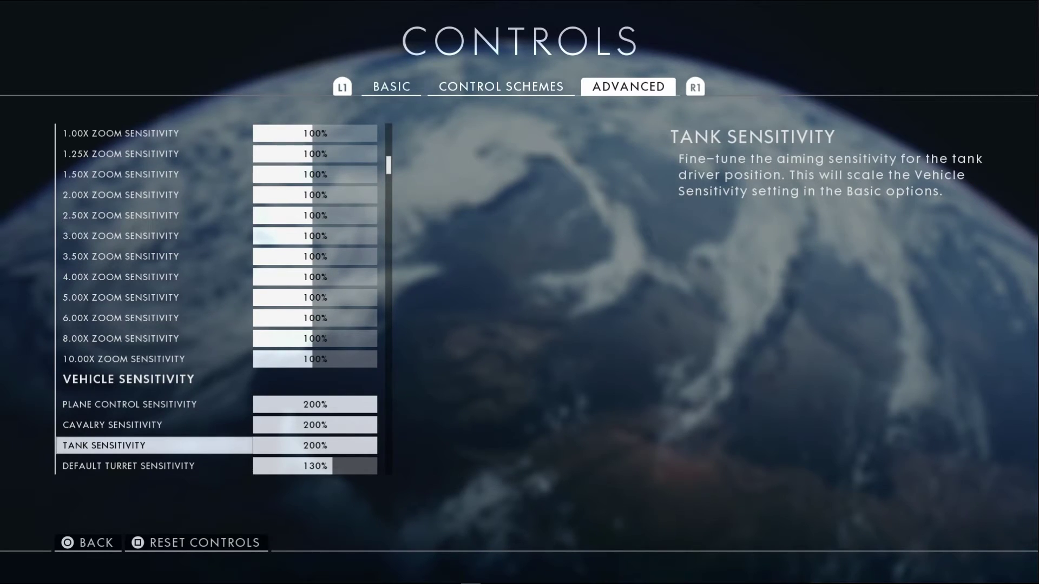
{"action": "key", "text": "Up"}
{"action": "key", "text": "Up"}
{"action": "key", "text": "Down"}
{"action": "key", "text": "Down"}
{"action": "key", "text": "Down"}
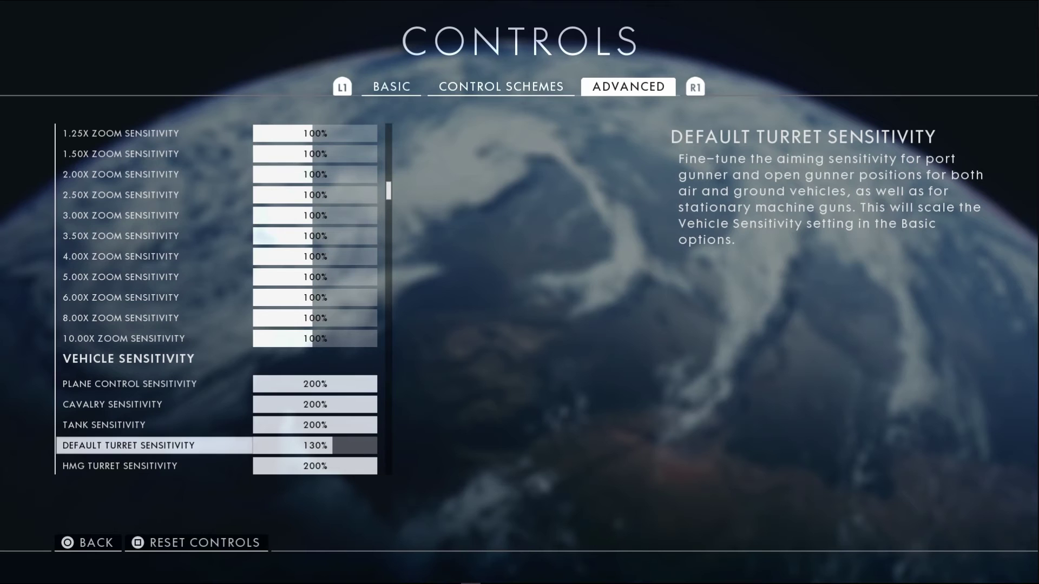
Examine the HMG turret, fortress turret and field gun sensitivity settings and their descriptions.
{"action": "key", "text": "Down"}
{"action": "key", "text": "Down"}
{"action": "key", "text": "Down"}
{"action": "key", "text": "Down"}
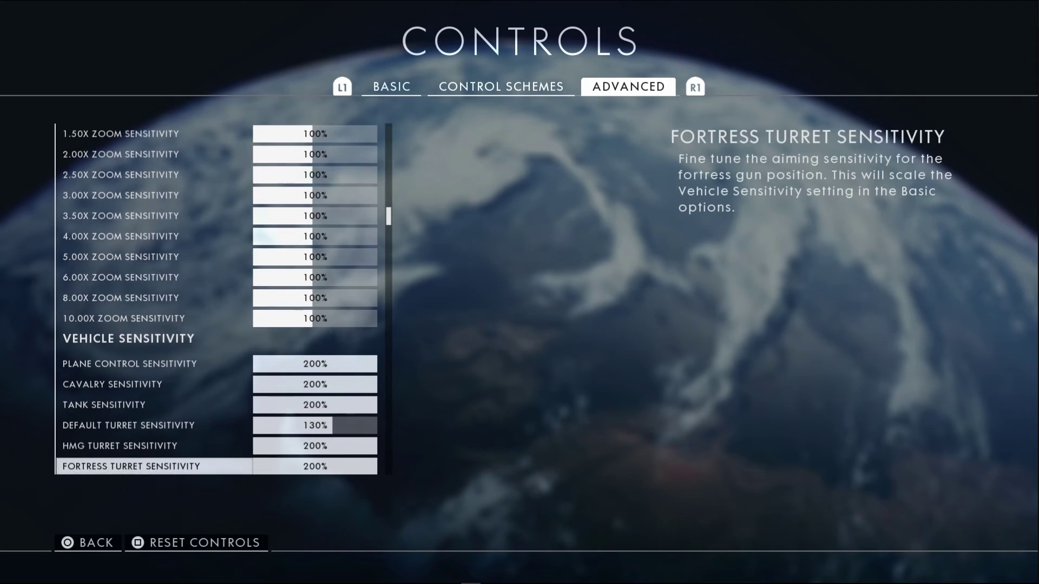
{"action": "key", "text": "Up"}
{"action": "key", "text": "Up"}
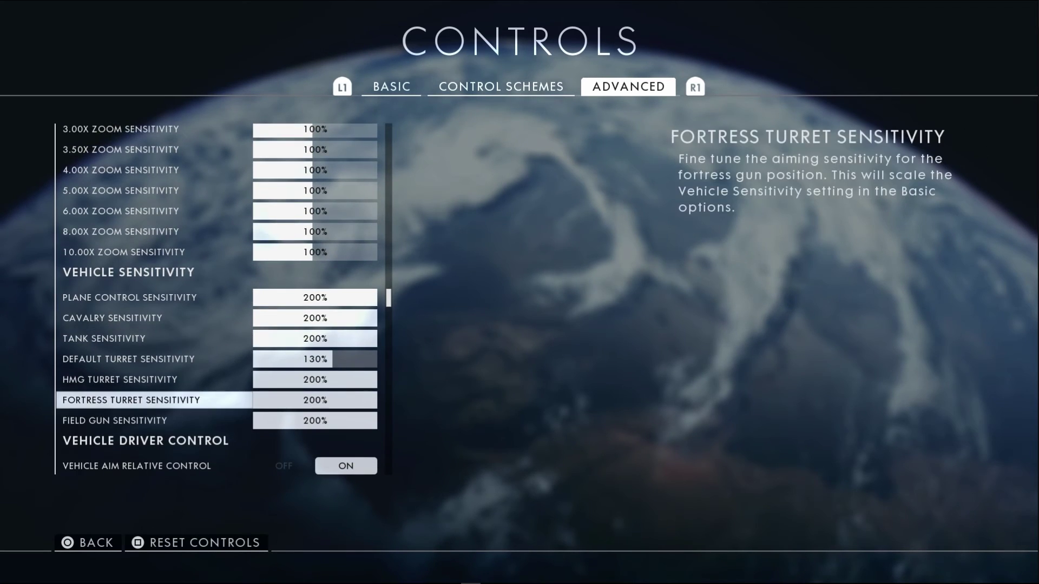
{"action": "key", "text": "Down"}
{"action": "key", "text": "Up"}
{"action": "key", "text": "Up"}
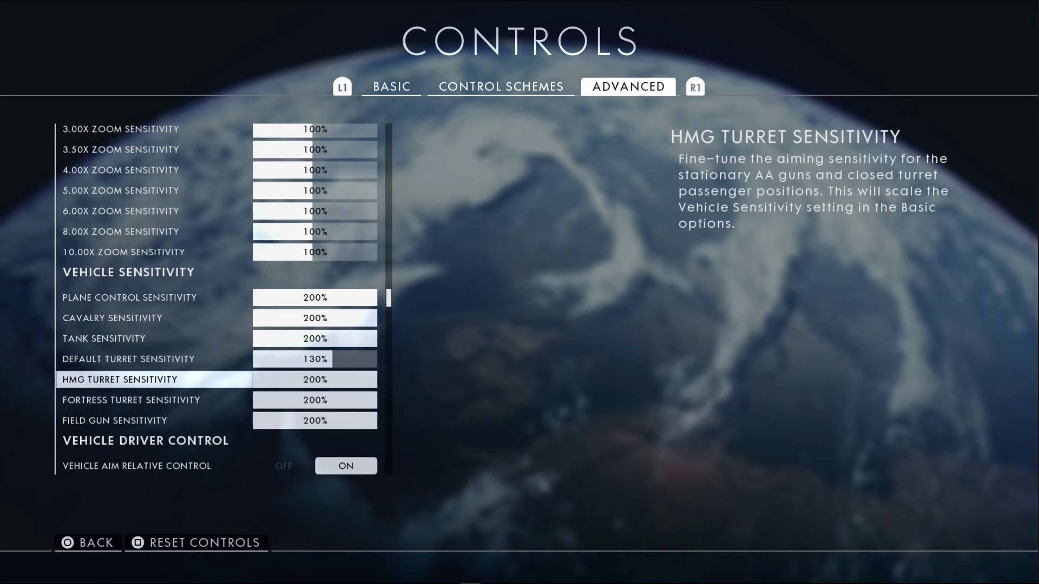
{"action": "key", "text": "Down"}
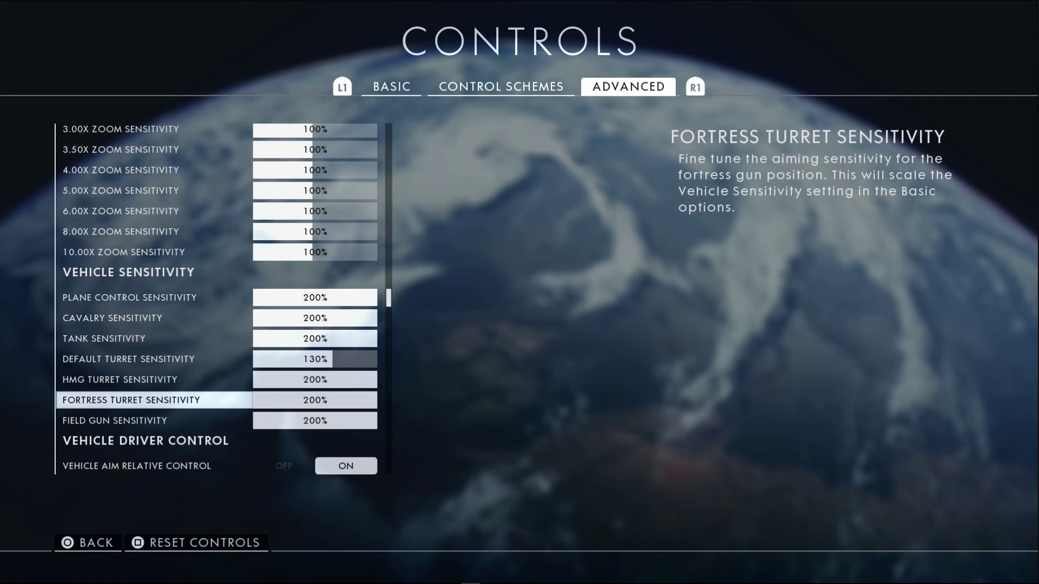
{"action": "key", "text": "Down"}
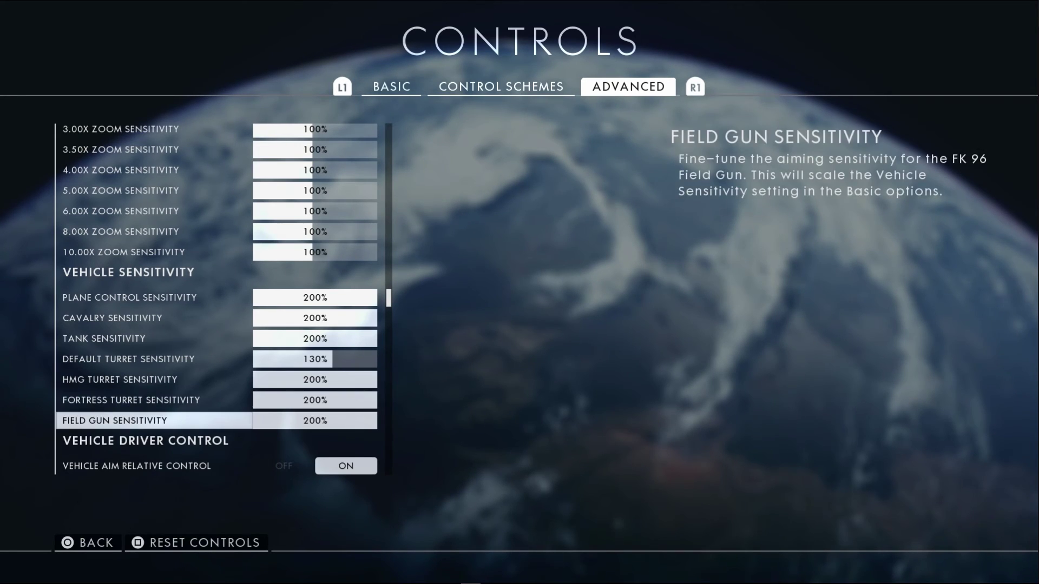
{"action": "key", "text": "Up"}
{"action": "key", "text": "Up"}
{"action": "key", "text": "Down"}
{"action": "key", "text": "Down"}
{"action": "key", "text": "Up"}
{"action": "key", "text": "Up"}
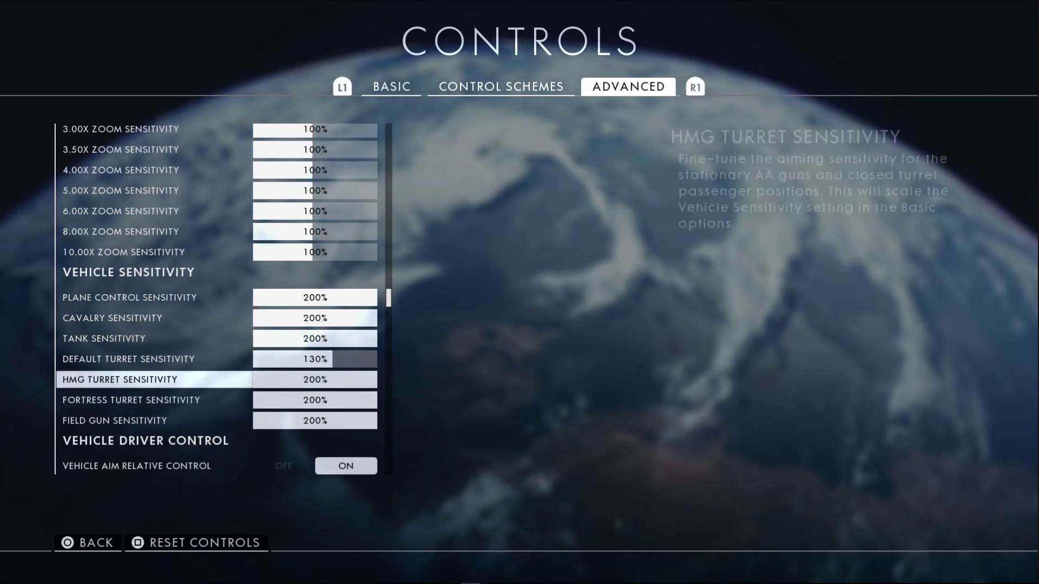
Review the vehicle driver, vehicle passenger and uniform soldier aiming settings, including the coefficient, and leave the options.
{"action": "key", "text": "Down"}
{"action": "key", "text": "Down"}
{"action": "key", "text": "Down"}
{"action": "key", "text": "Down"}
{"action": "key", "text": "Down"}
{"action": "key", "text": "Down"}
{"action": "key", "text": "Down"}
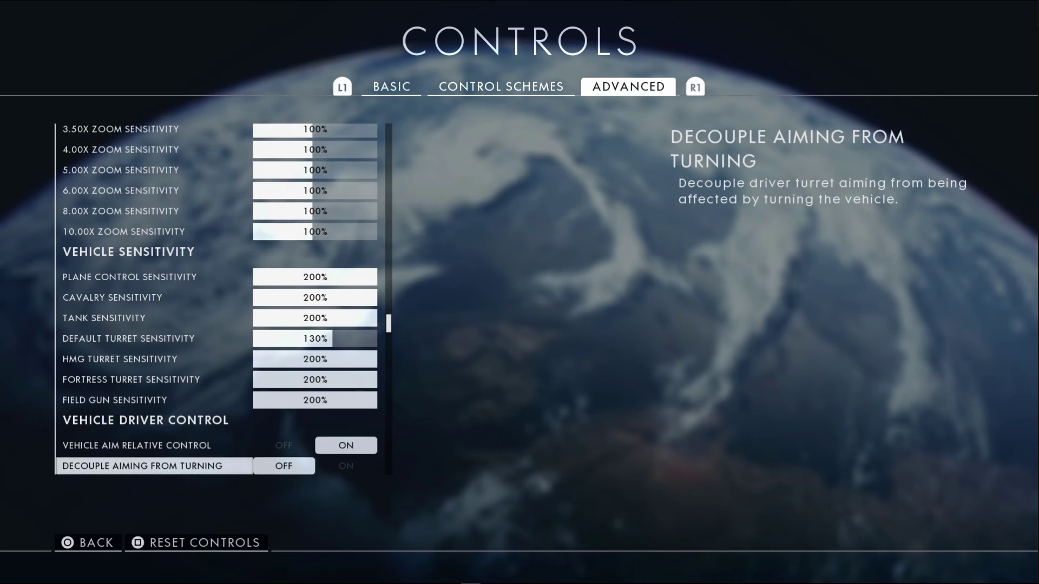
{"action": "key", "text": "Up"}
{"action": "key", "text": "Up"}
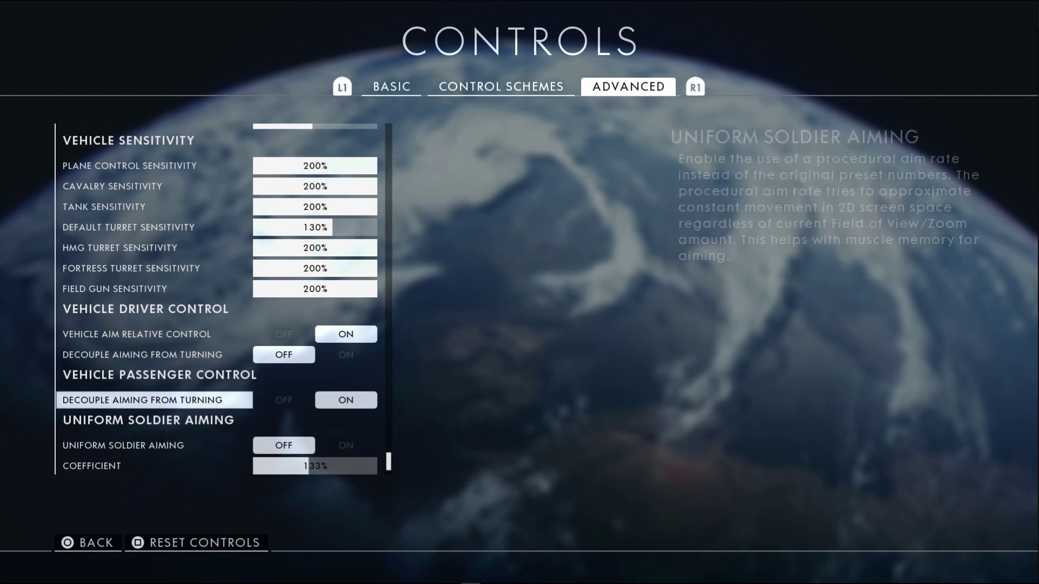
{"action": "key", "text": "Down"}
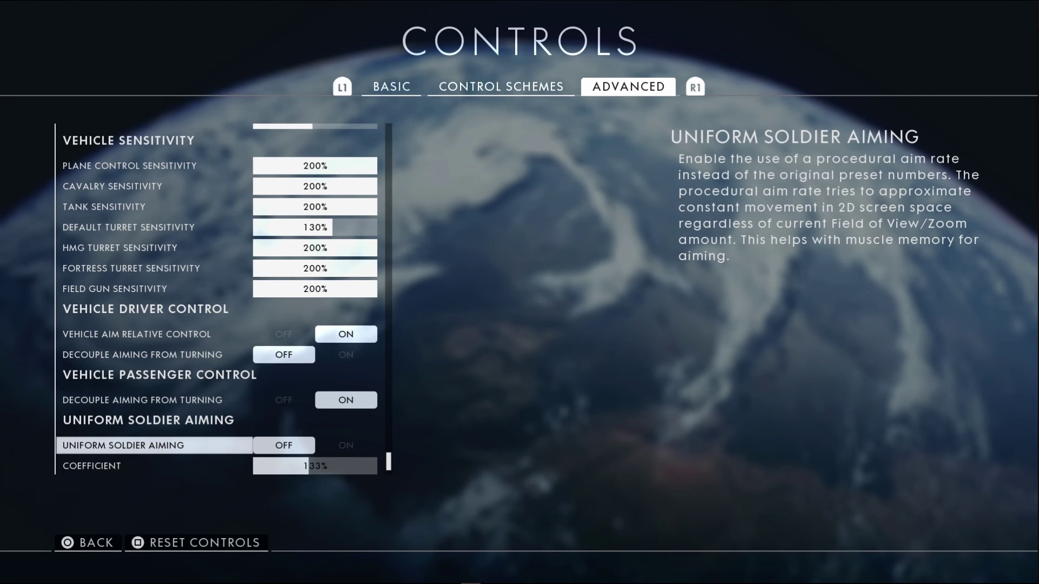
{"action": "key", "text": "Down"}
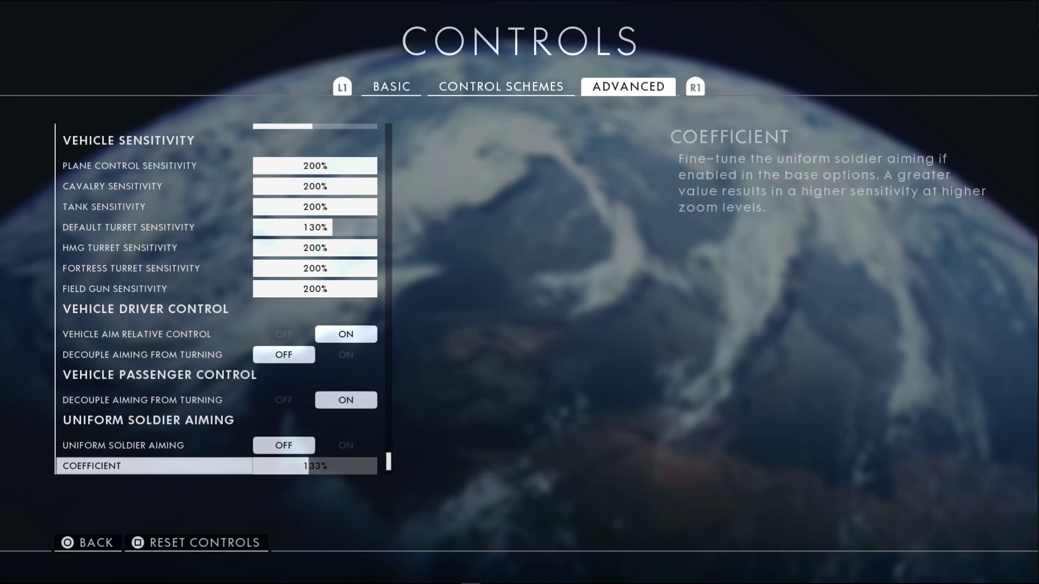
{"action": "key", "text": "Up"}
{"action": "key", "text": "Up"}
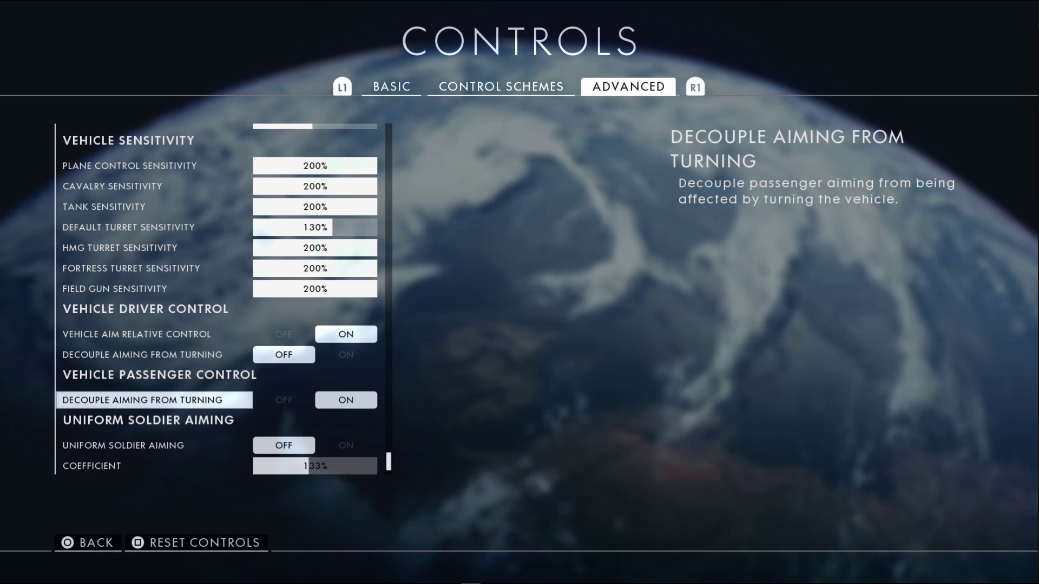
{"action": "key", "text": "Escape"}
{"action": "key", "text": "Escape"}
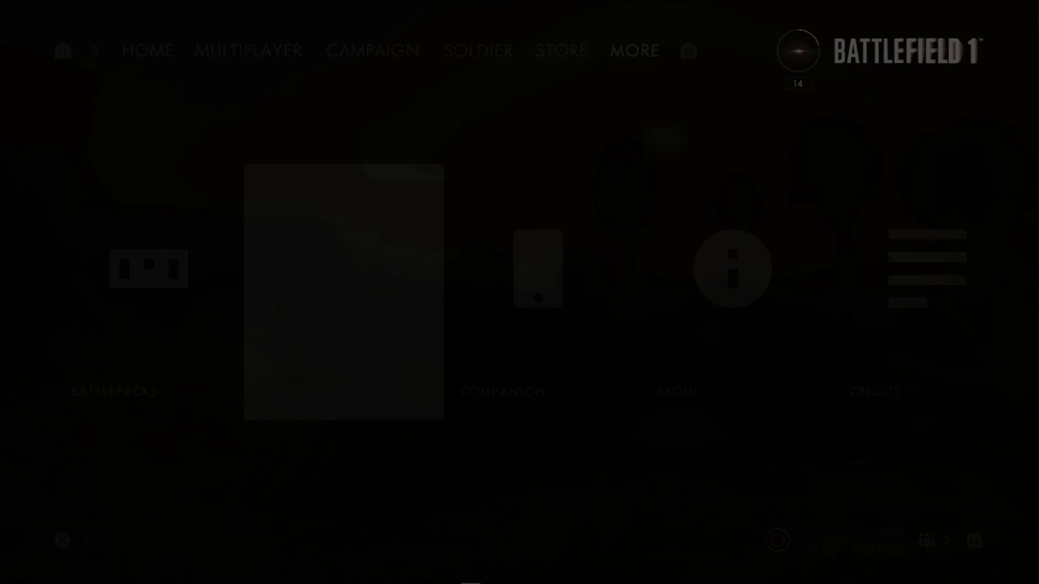